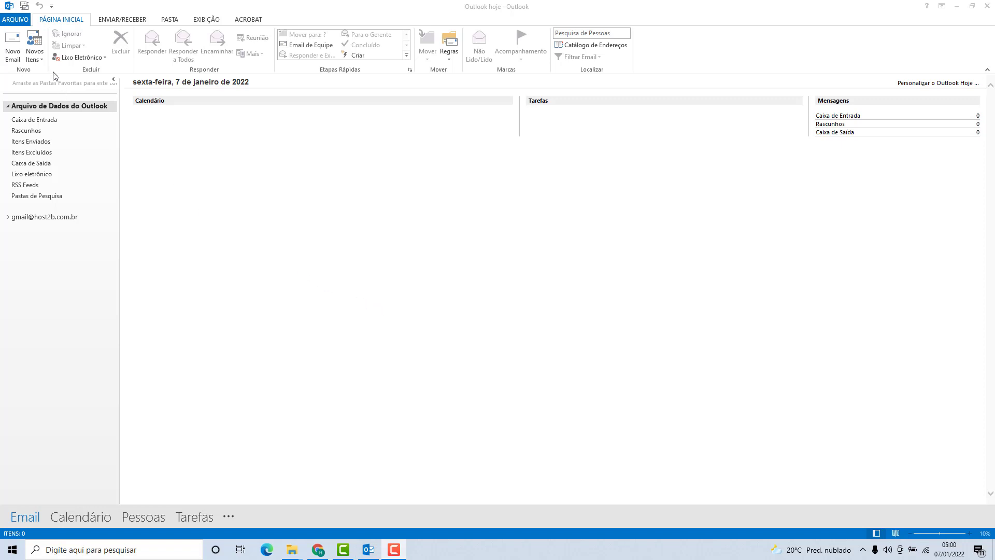
# Step: From the ARQUIVO account information page, open the Adicionar Conta wizard
pyautogui.click(14, 21)
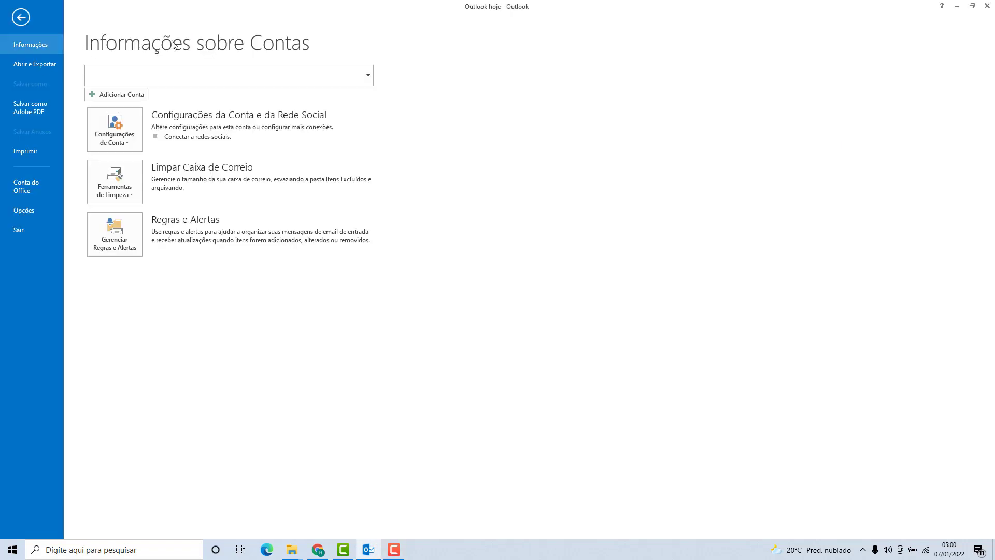
pyautogui.click(104, 98)
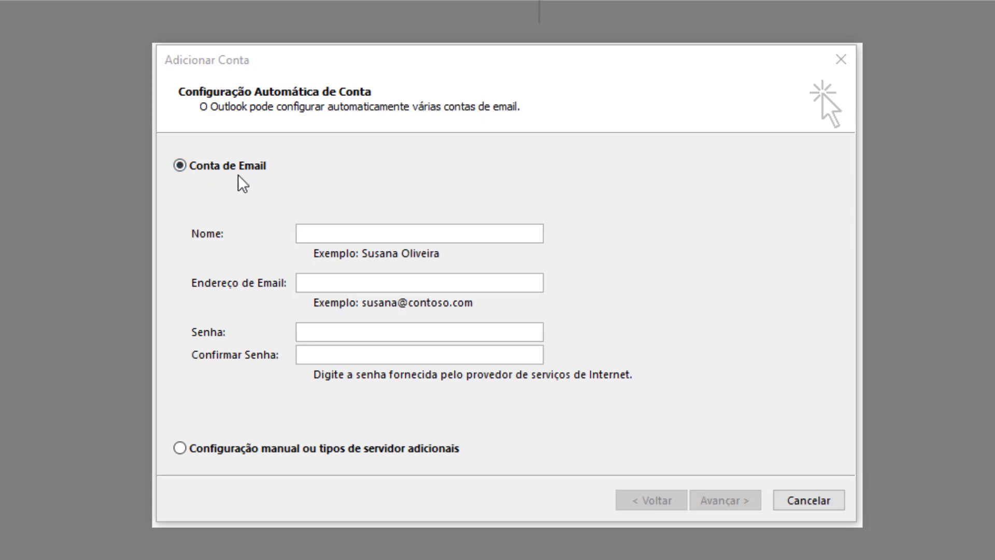
# Step: Choose manual setup and select POP ou IMAP as the service type
pyautogui.click(181, 449)
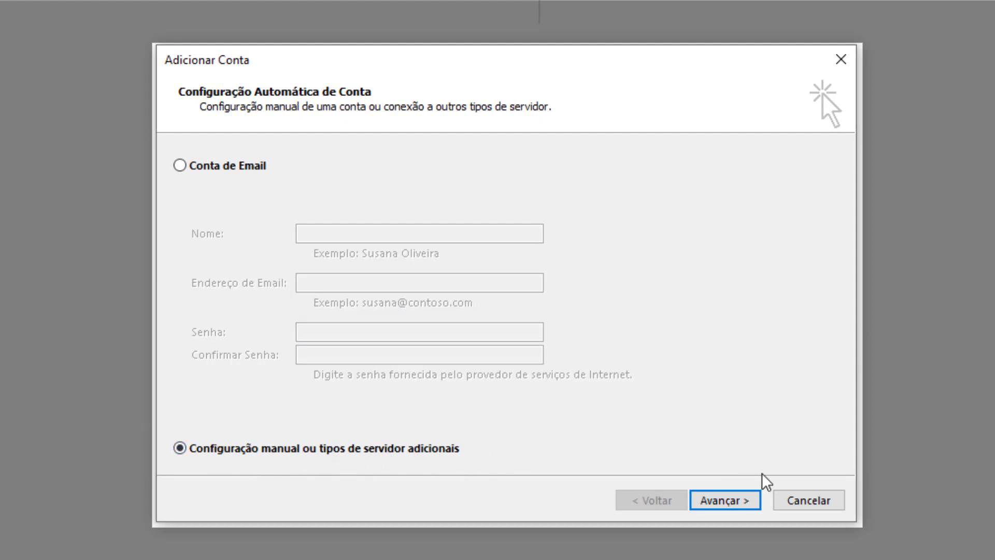
pyautogui.click(730, 500)
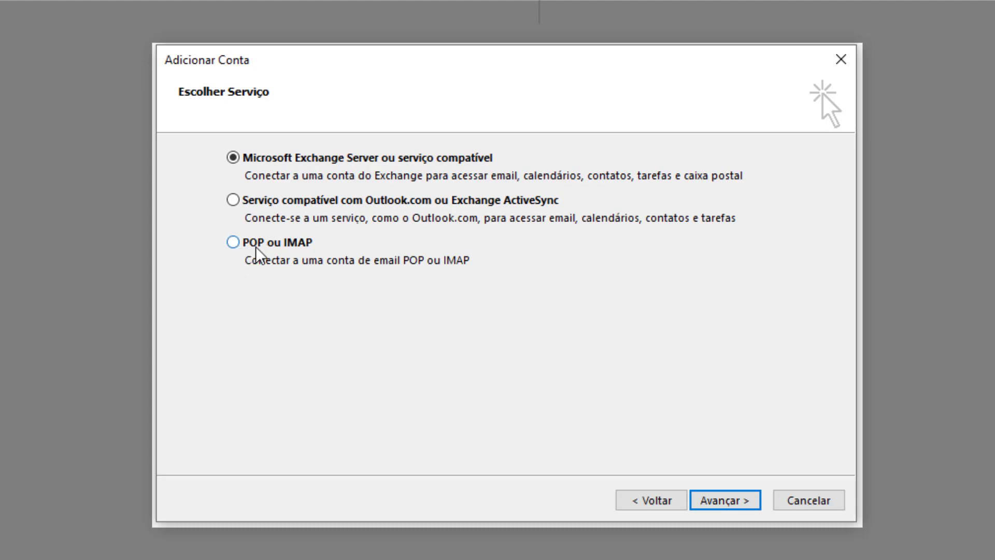
pyautogui.click(233, 247)
# Step: On the POP and IMAP settings page, enter the user's name and the account's e-mail address
pyautogui.click(724, 500)
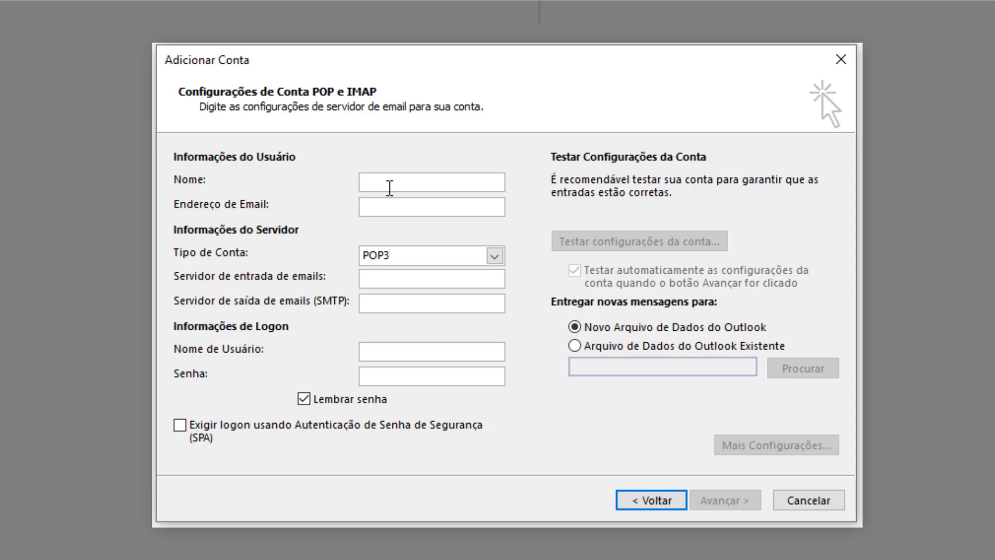
pyautogui.write('Fer')
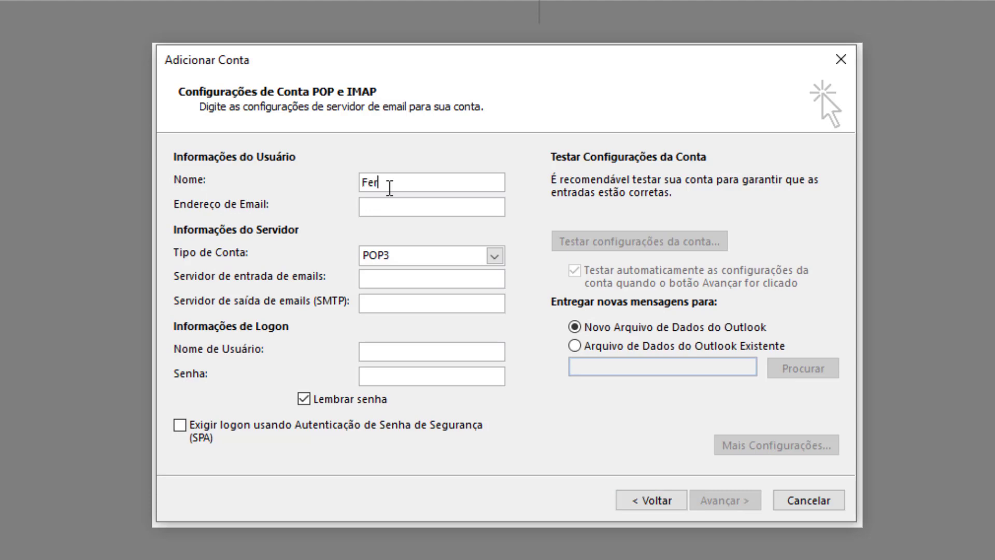
pyautogui.write('nando')
pyautogui.click(370, 207)
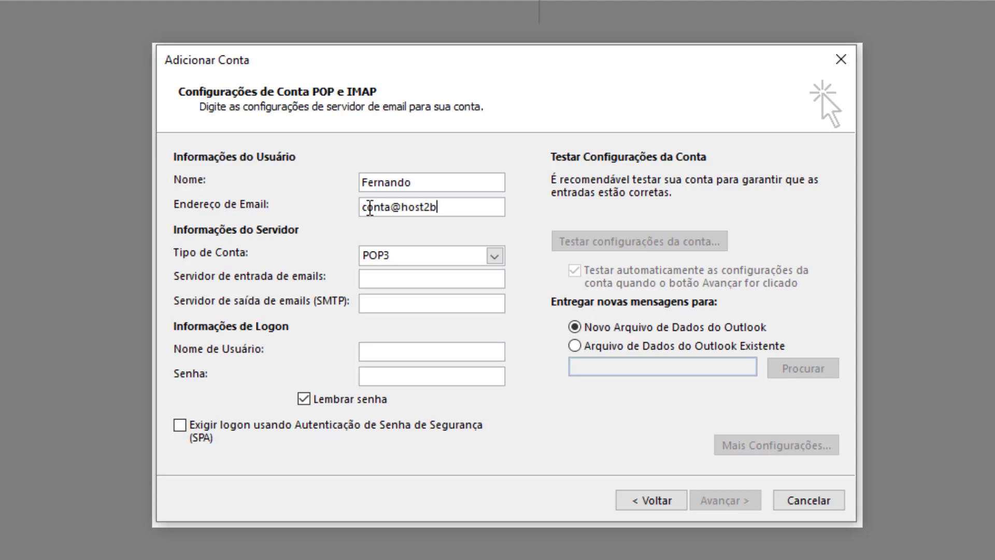
pyautogui.click(383, 261)
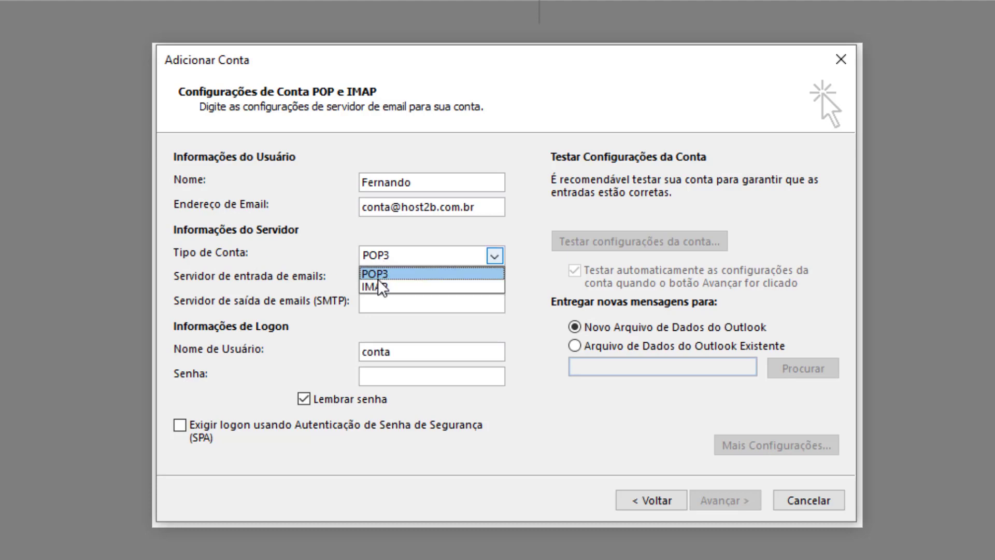
# Step: Set the account type to IMAP, with mail.host2b.com.br as the incoming and SMTP server
pyautogui.click(373, 284)
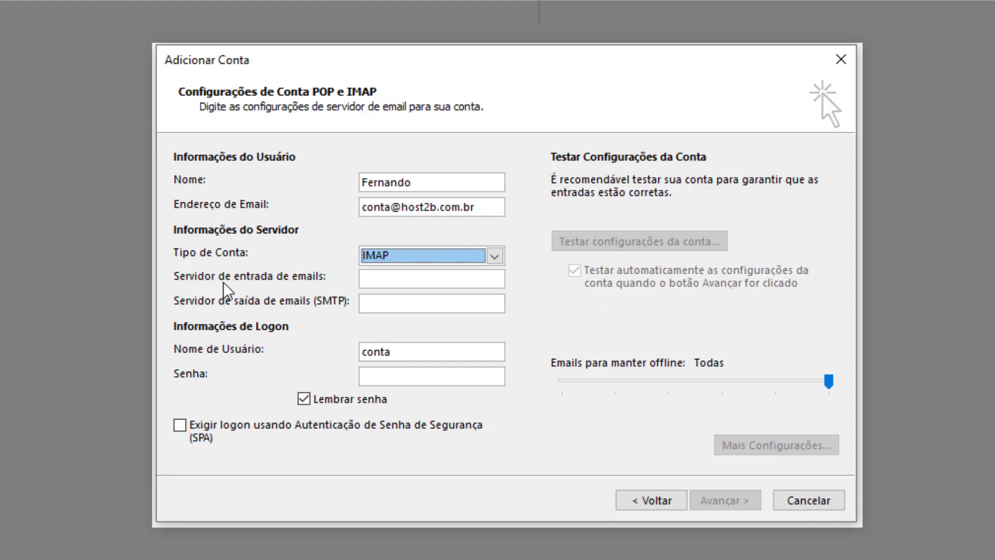
pyautogui.click(373, 281)
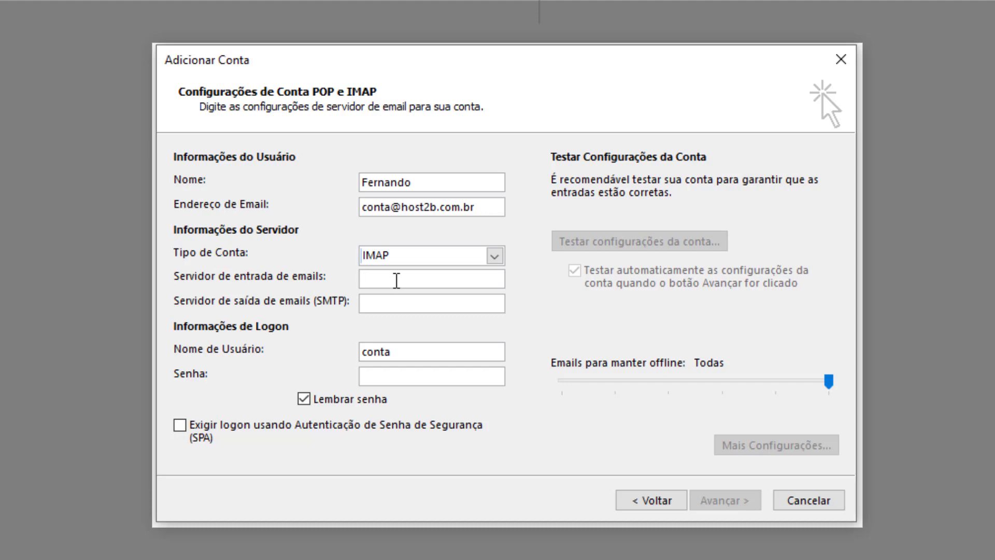
pyautogui.write('mail.host2b.com.br')
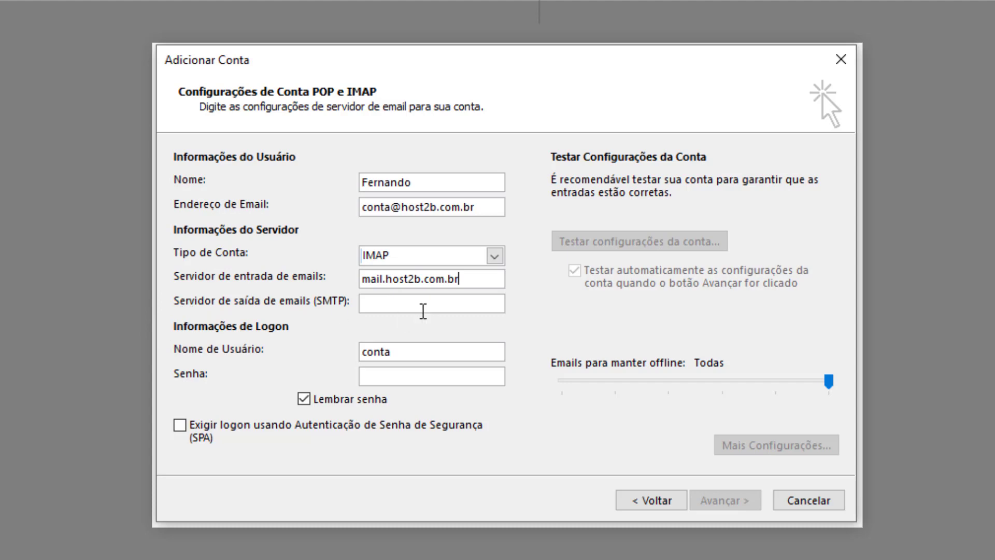
pyautogui.click(423, 311)
pyautogui.write('mail')
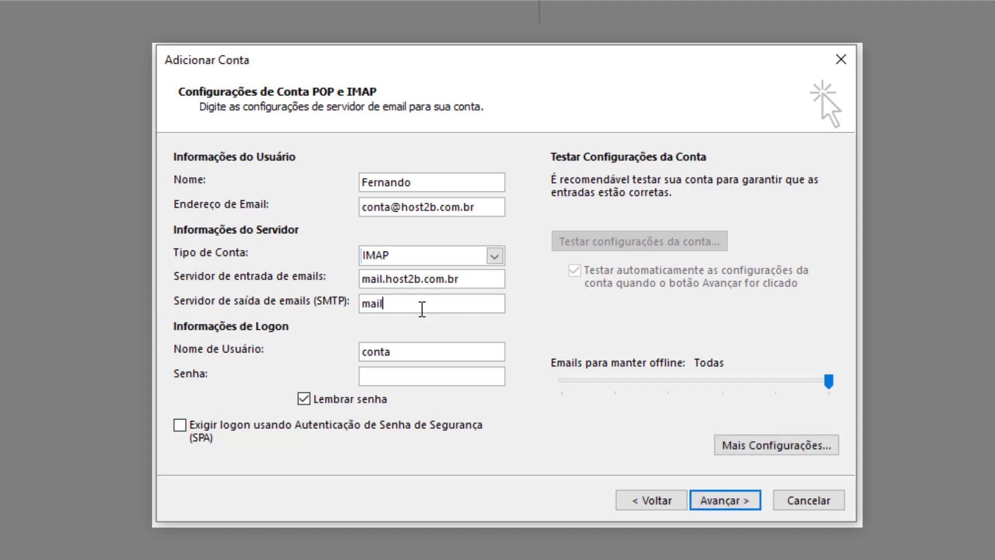
pyautogui.write('.host2b.com.br')
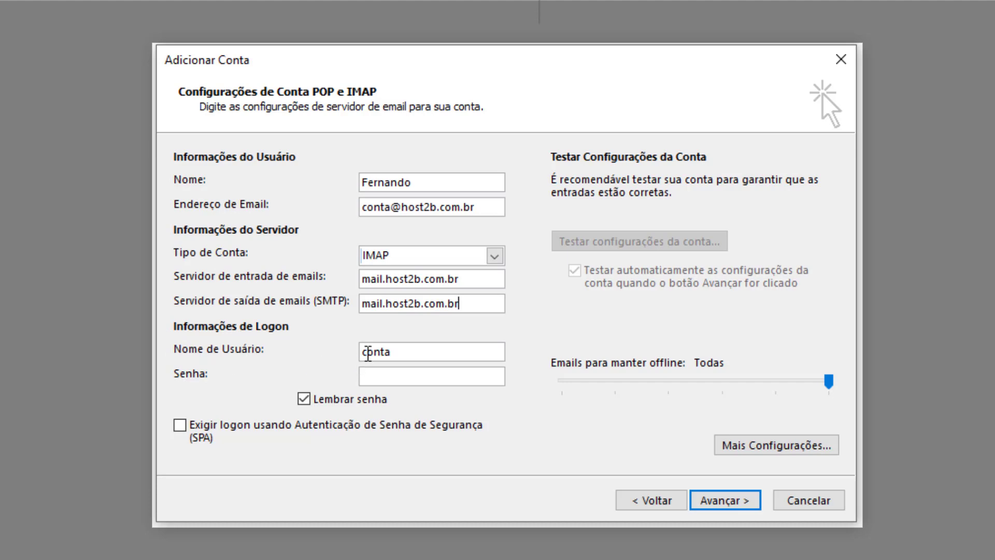
# Step: Replace the logon user name with the account's e-mail address and enter the account password
pyautogui.doubleClick(368, 353)
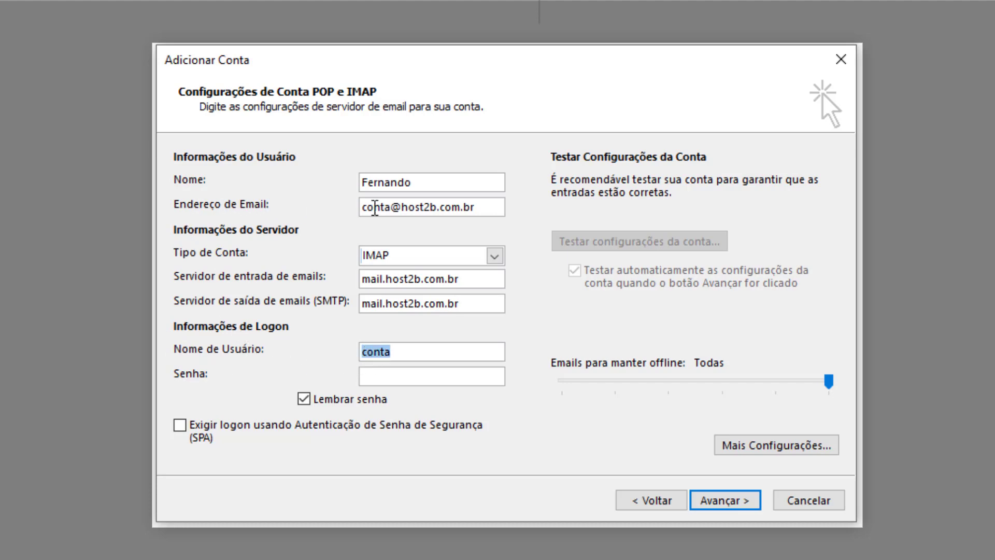
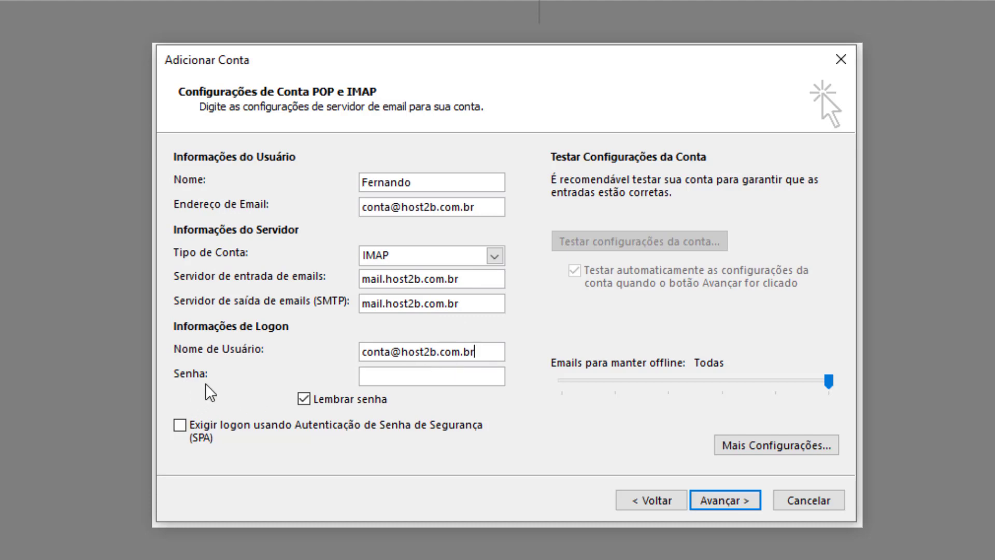
pyautogui.click(388, 375)
pyautogui.write('********')
pyautogui.hotkey('ctrl', 'v')
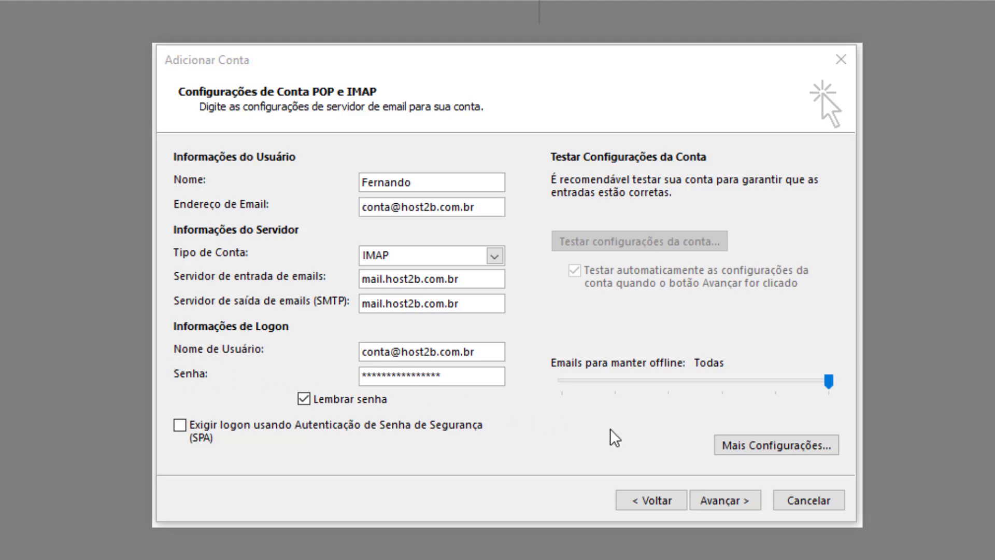
# Step: In Mais Configurações, check 'Meu servidor de saída (SMTP) requer autenticação' on Servidor de saída
pyautogui.click(775, 444)
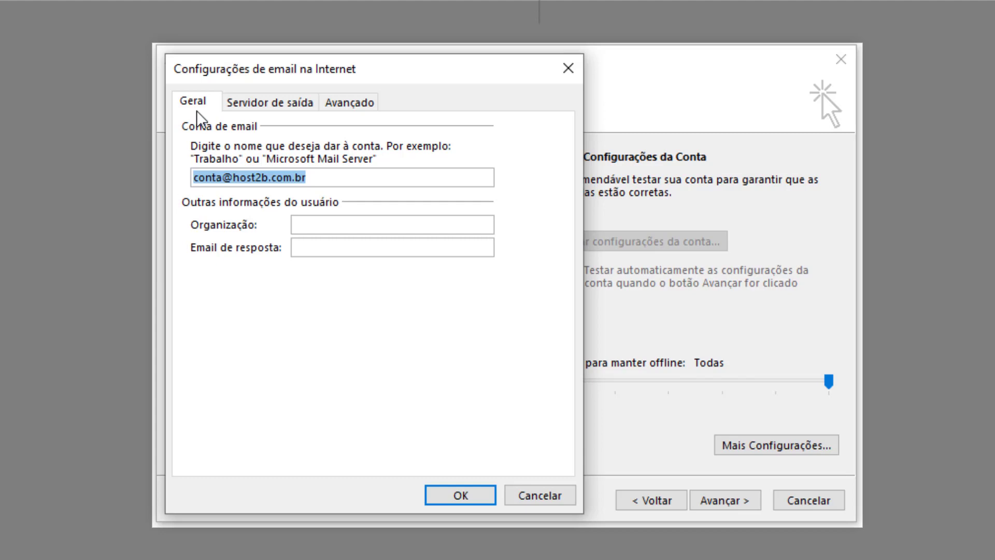
pyautogui.click(263, 108)
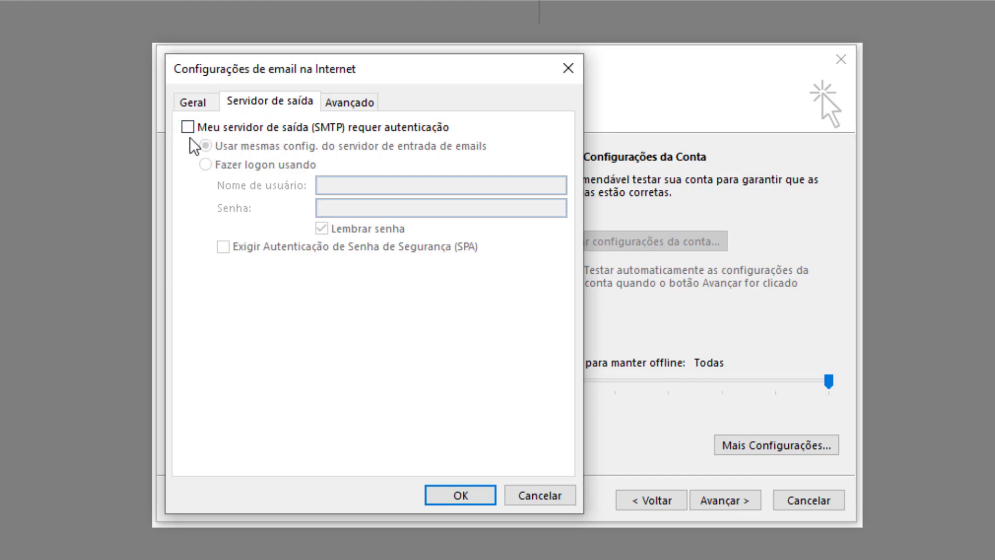
pyautogui.click(189, 131)
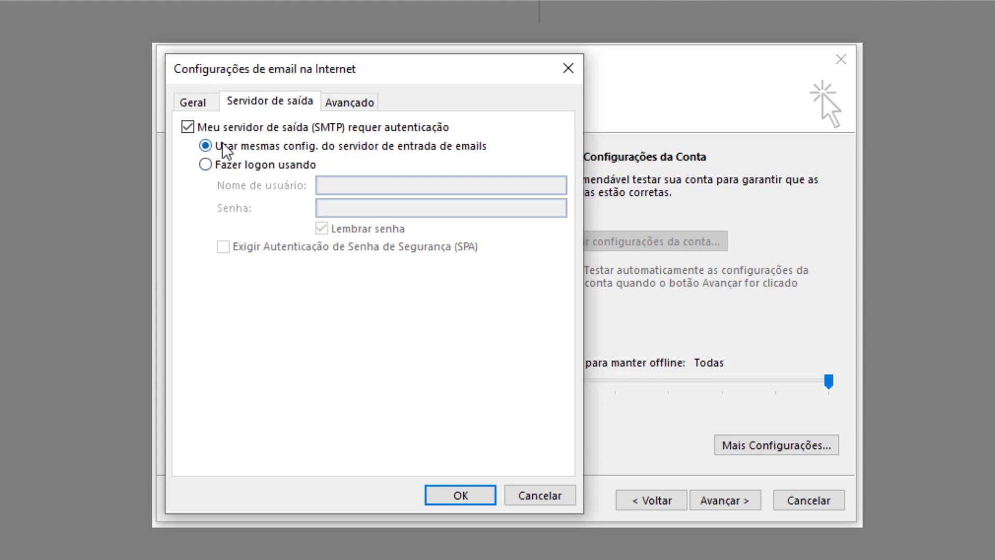
# Step: Set IMAP to port 993 with SSL and SMTP to port 587 with TLS, then confirm
pyautogui.click(340, 104)
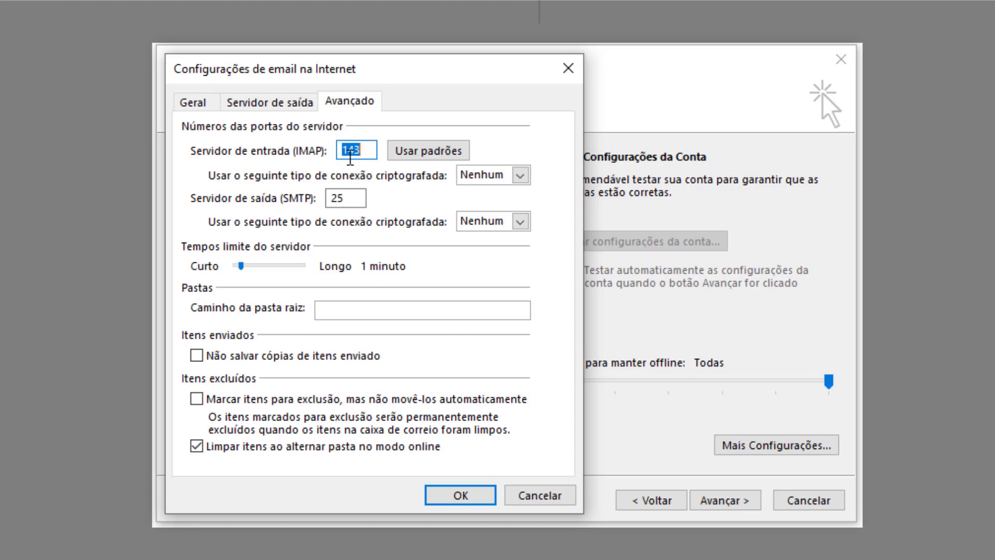
pyautogui.write('993')
pyautogui.click(485, 176)
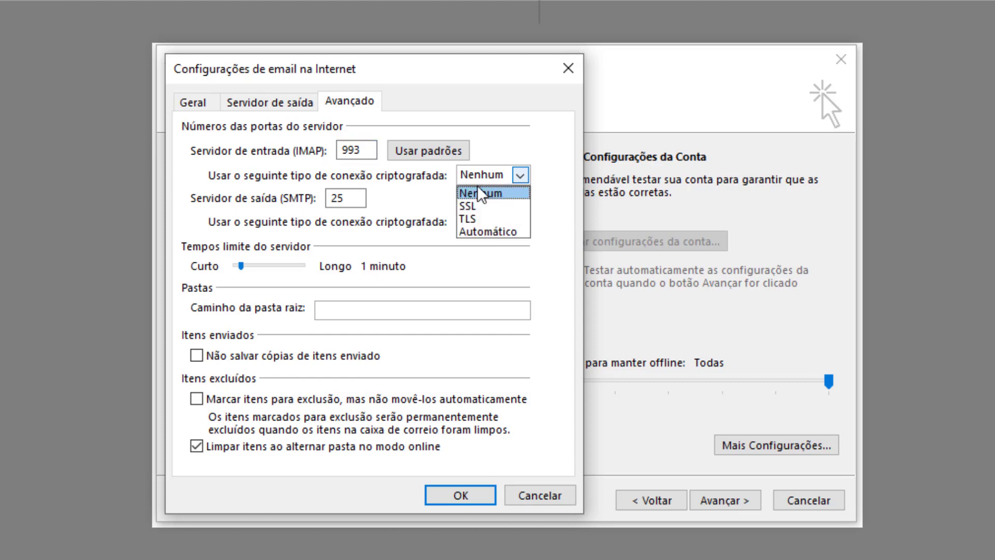
pyautogui.click(469, 206)
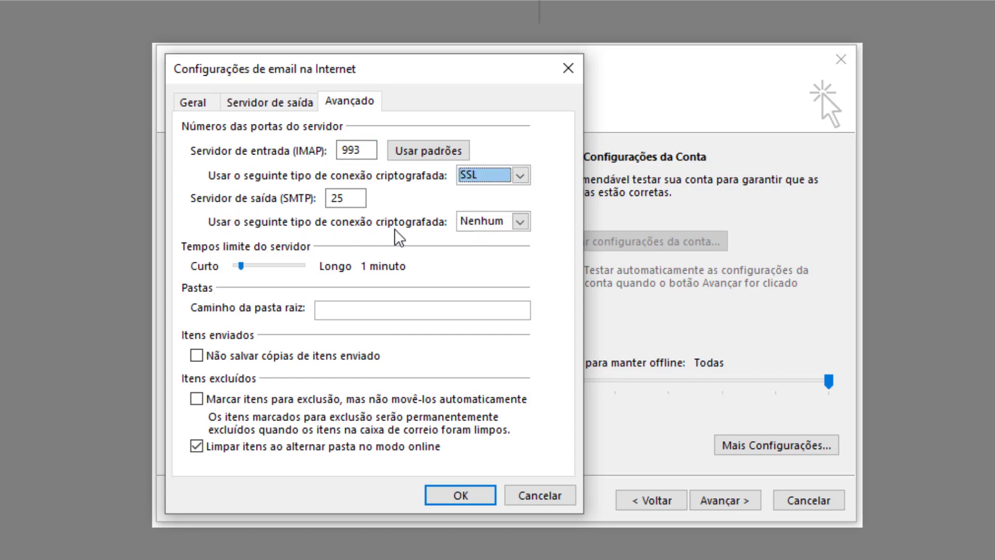
pyautogui.click(482, 222)
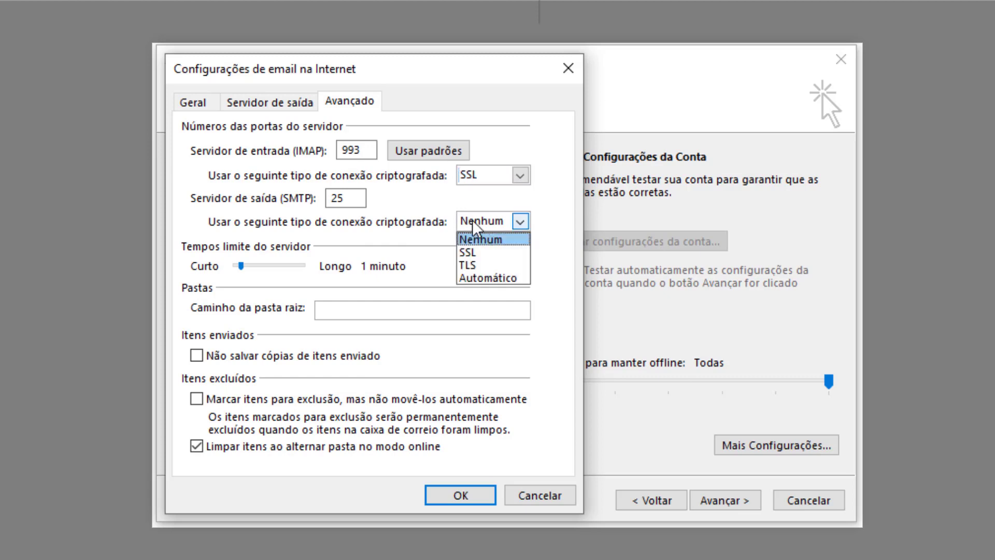
pyautogui.click(463, 265)
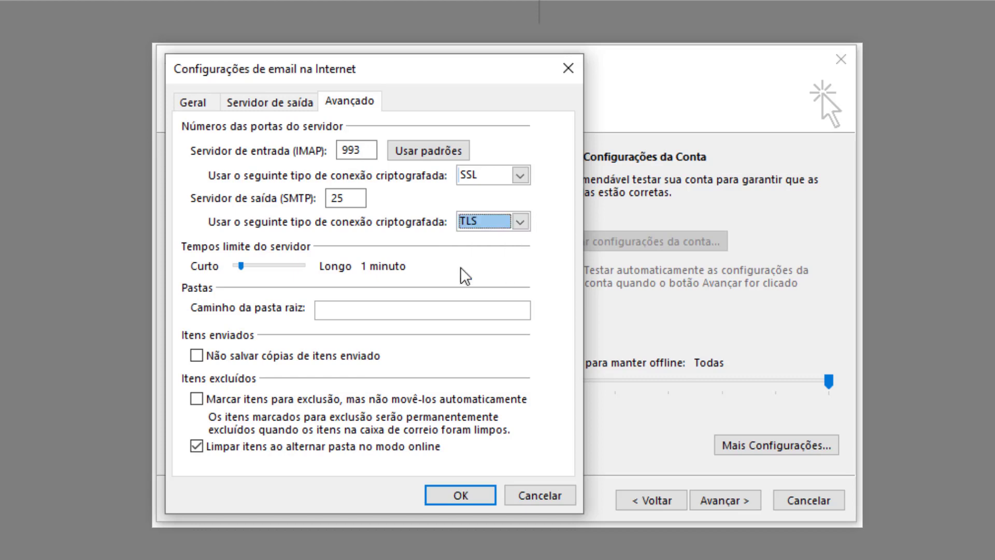
pyautogui.doubleClick(344, 199)
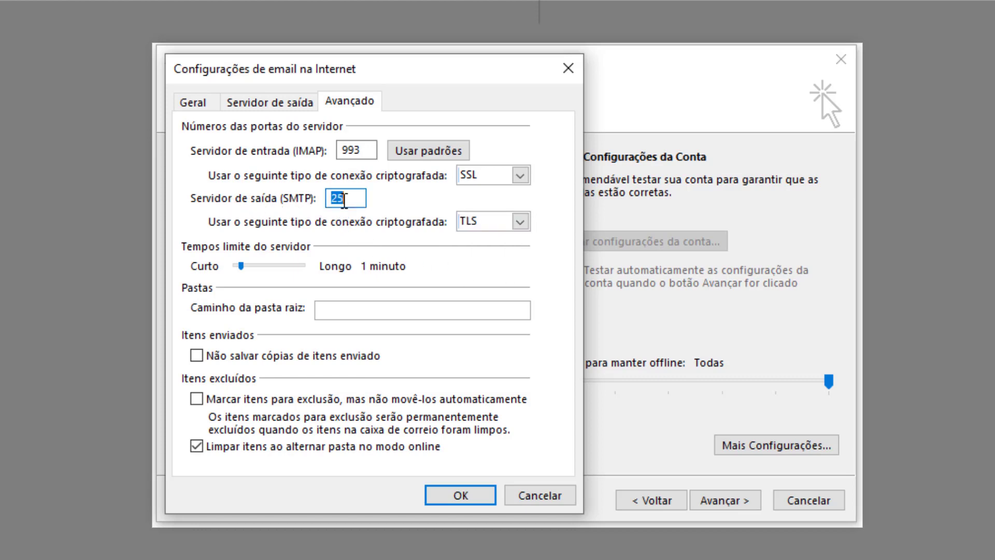
pyautogui.write('587')
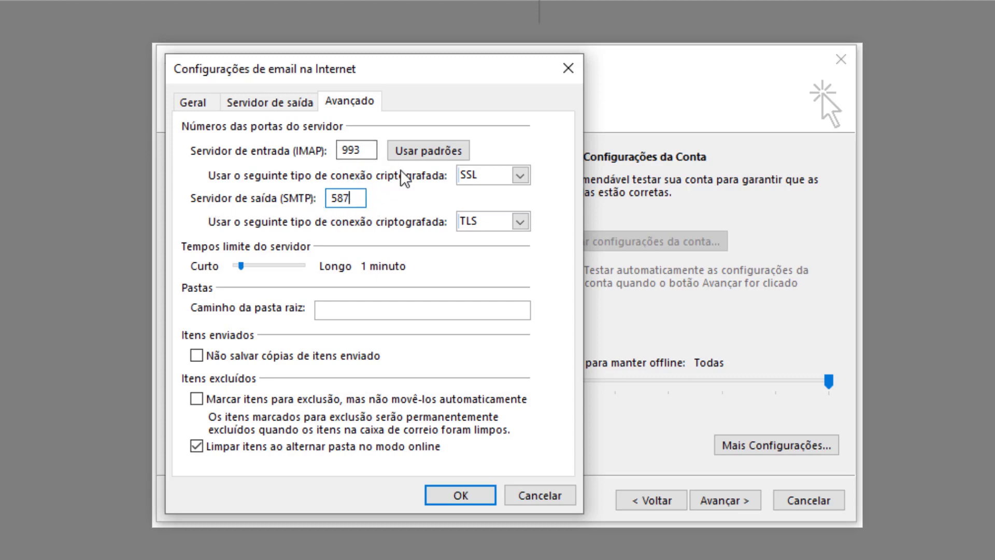
pyautogui.click(457, 496)
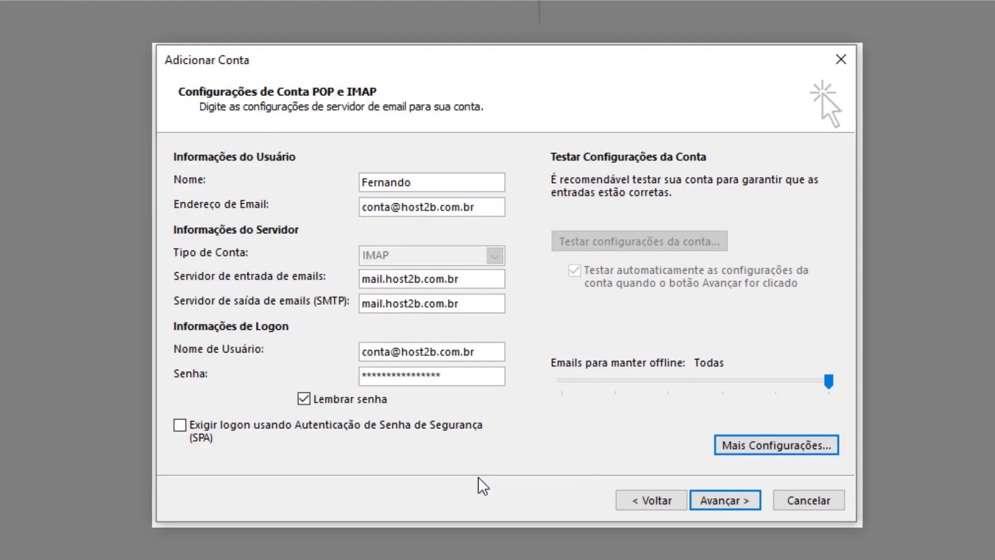
# Step: Run the account settings test until server logon and the test e-mail show Concluído
pyautogui.click(718, 500)
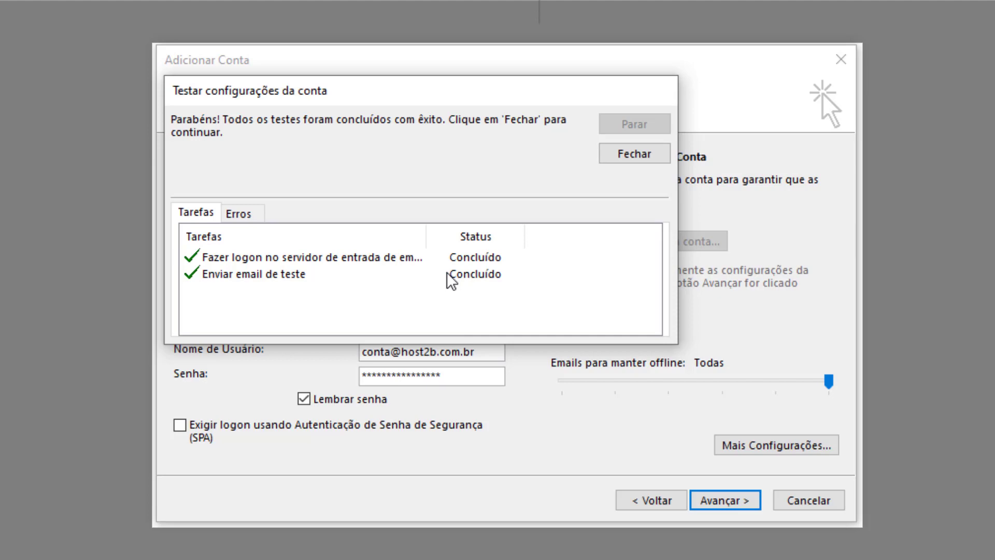
# Step: Close the test results and finish the wizard on the Tudo pronto! page
pyautogui.click(625, 157)
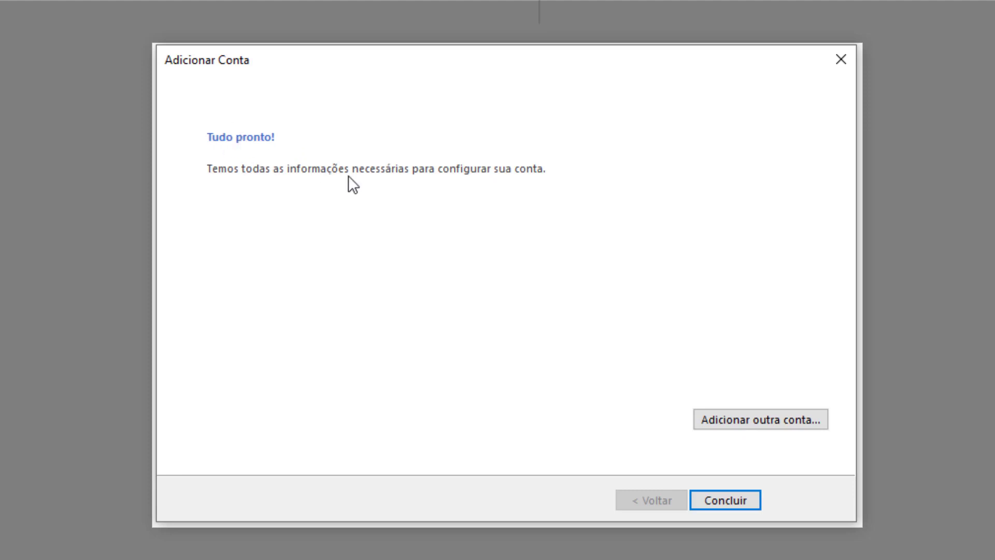
pyautogui.click(711, 499)
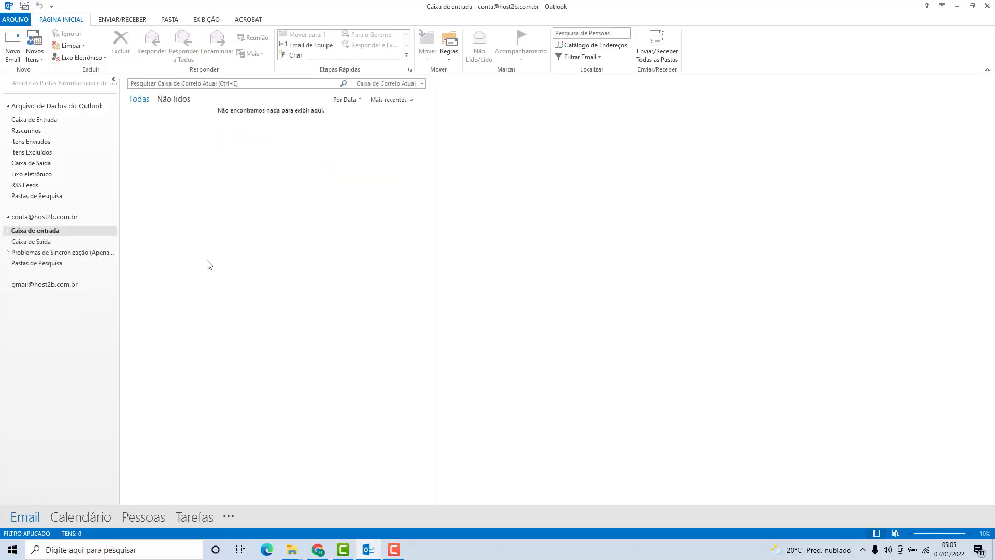